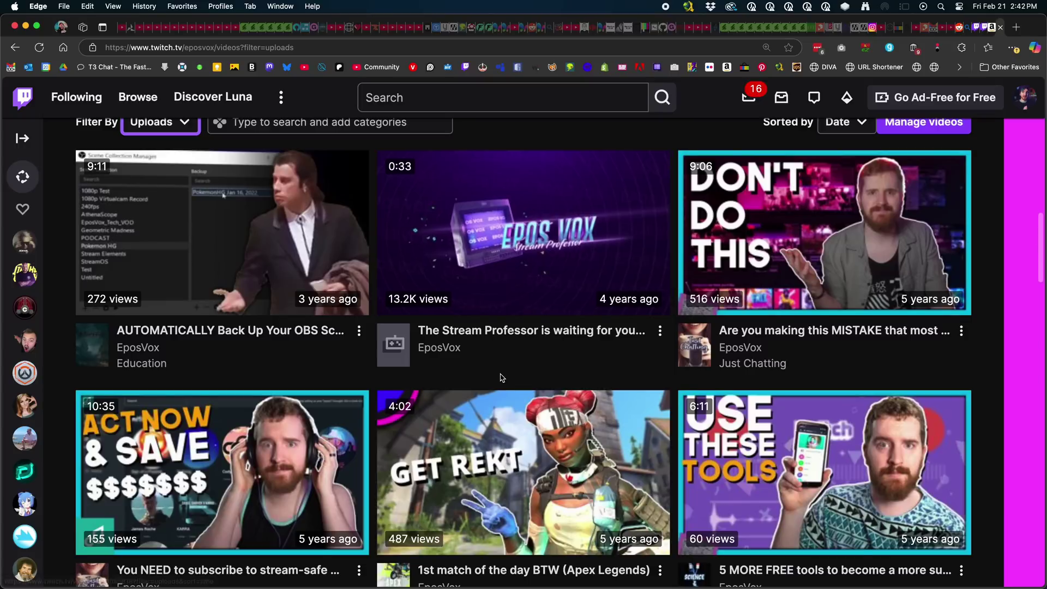
scroll(502, 378, "down", 1)
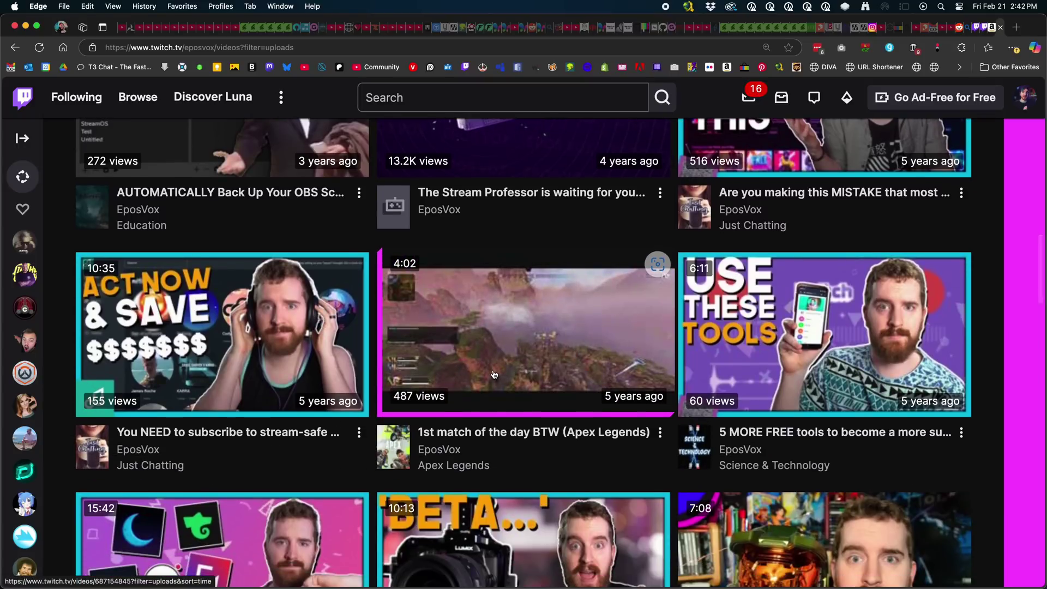
Open the Apex Legends match video, then return to the channel's videos list
left_click(517, 363)
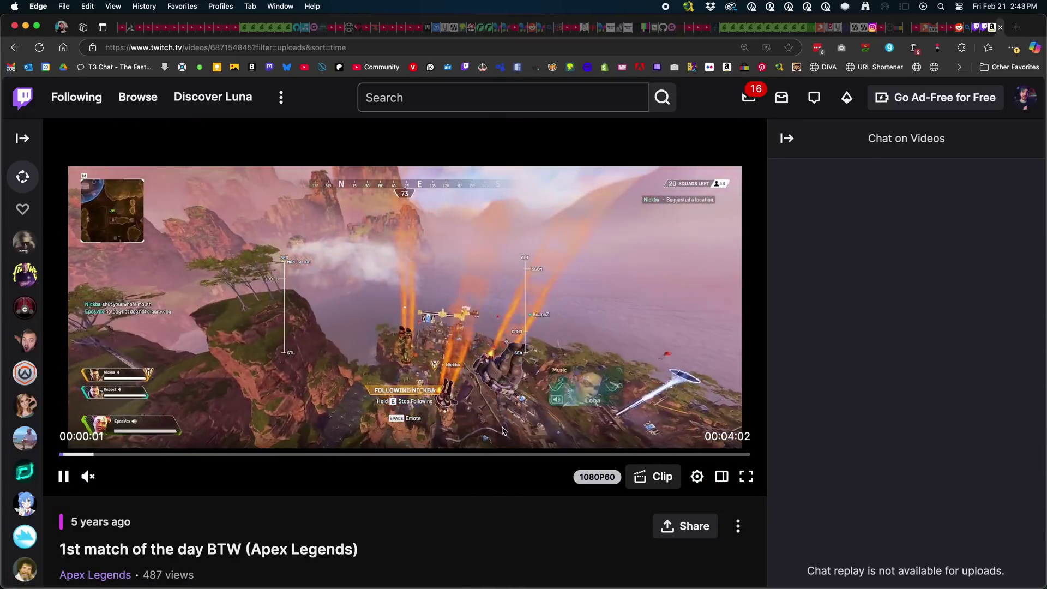
key("super+bracketleft")
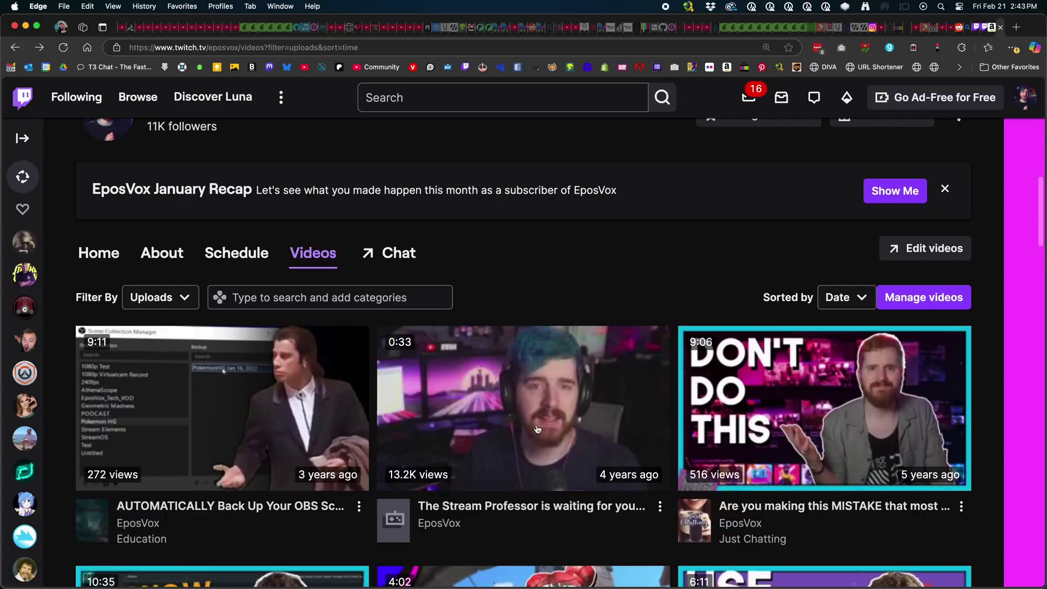
Open the Panasonic webcam setup guide, check its quality options, and seek to about 5:19
scroll(537, 429, "down", 5)
scroll(537, 429, "down", 4)
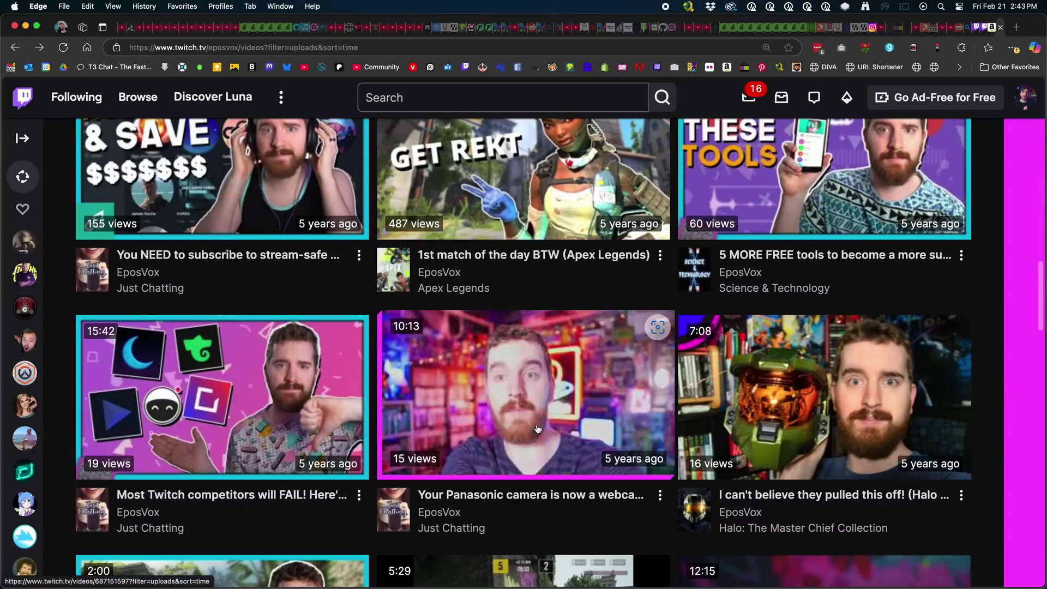
scroll(562, 458, "down", 1)
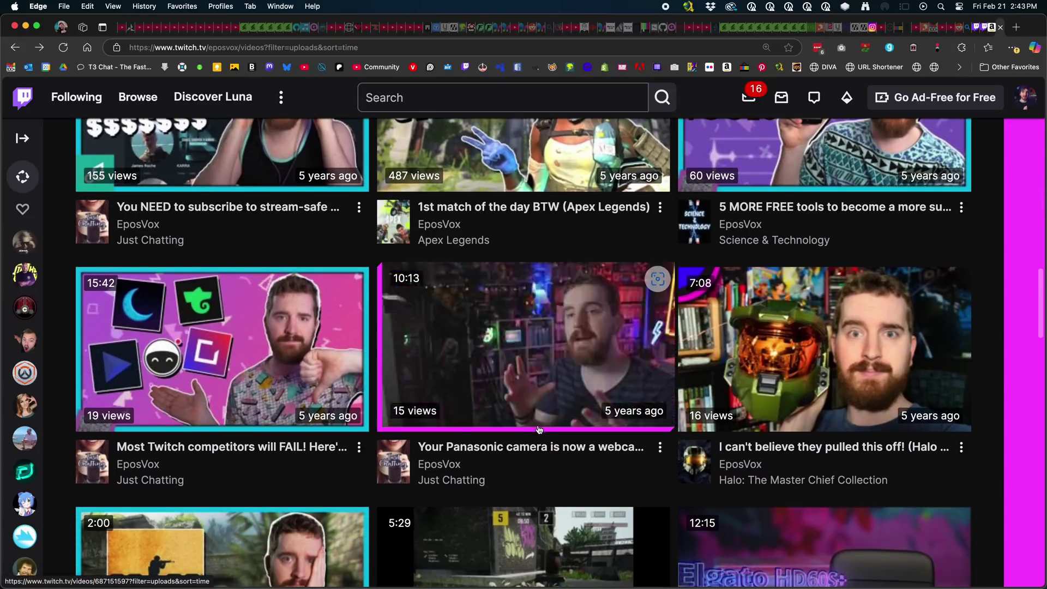
left_click(562, 450)
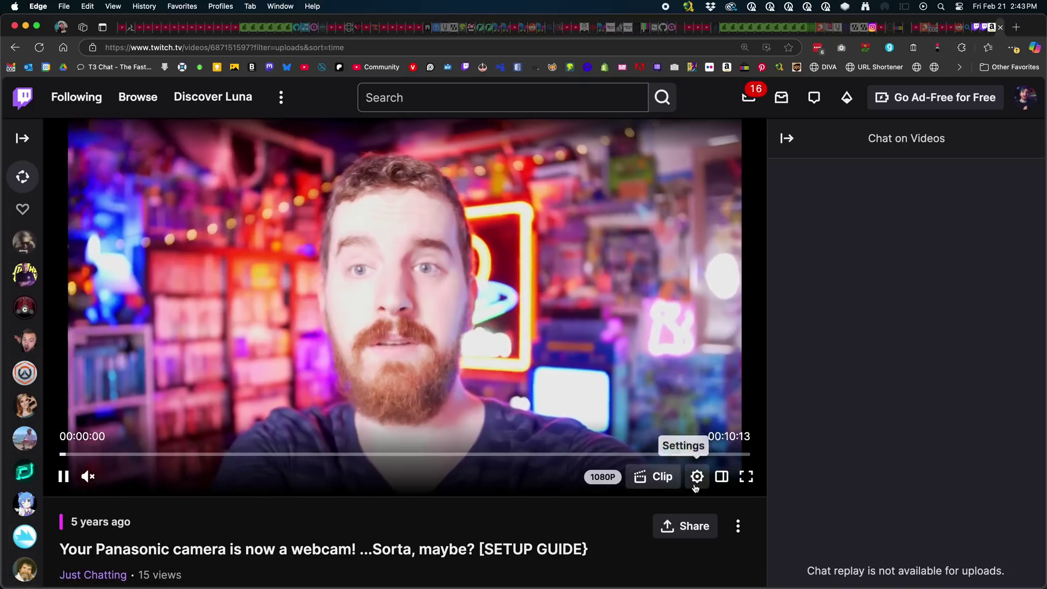
left_click(697, 477)
left_click(643, 270)
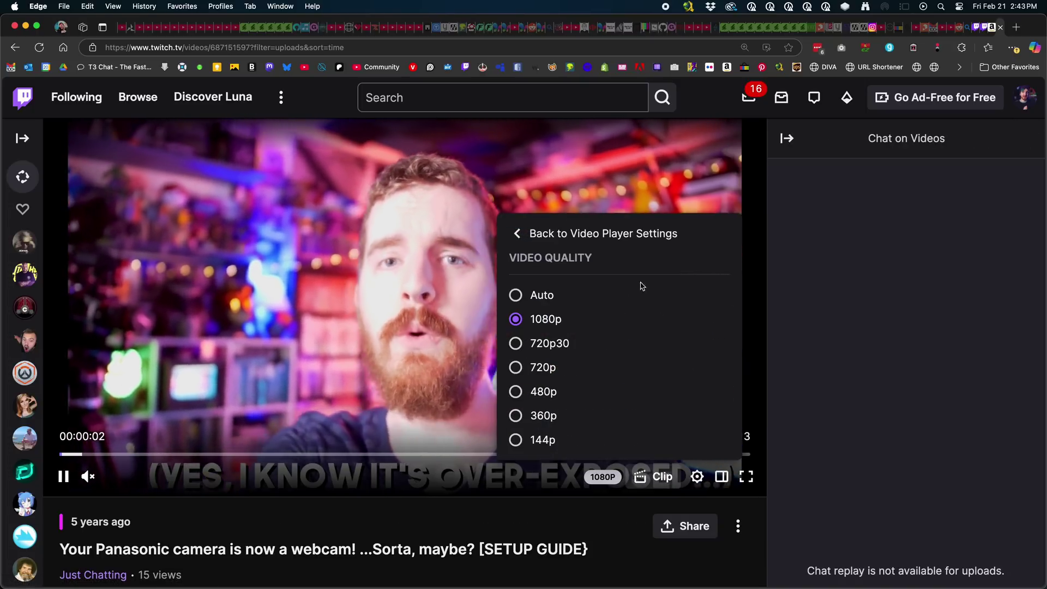
left_click(493, 423)
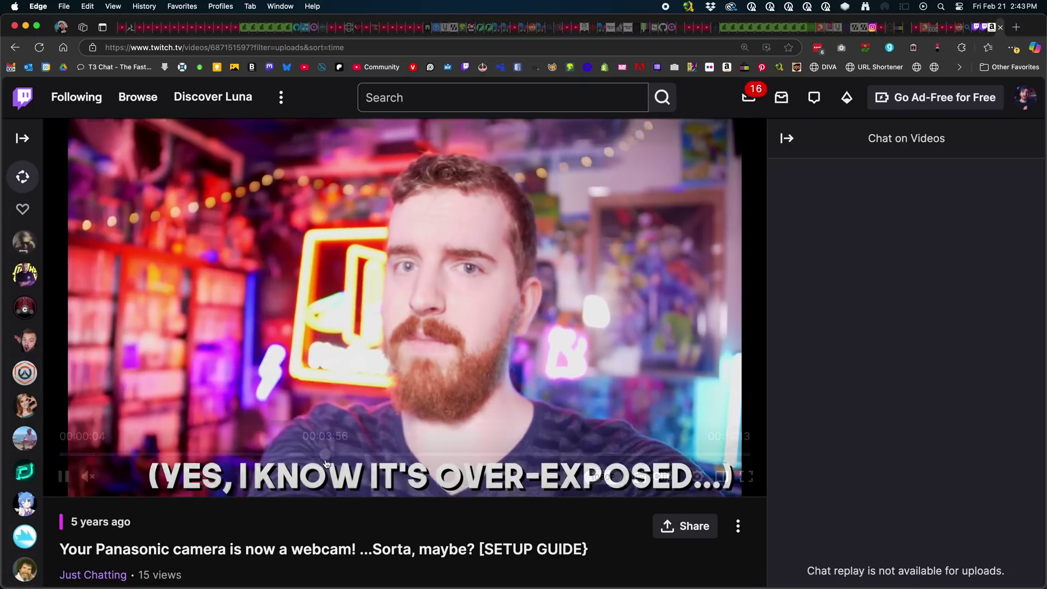
left_click(326, 463)
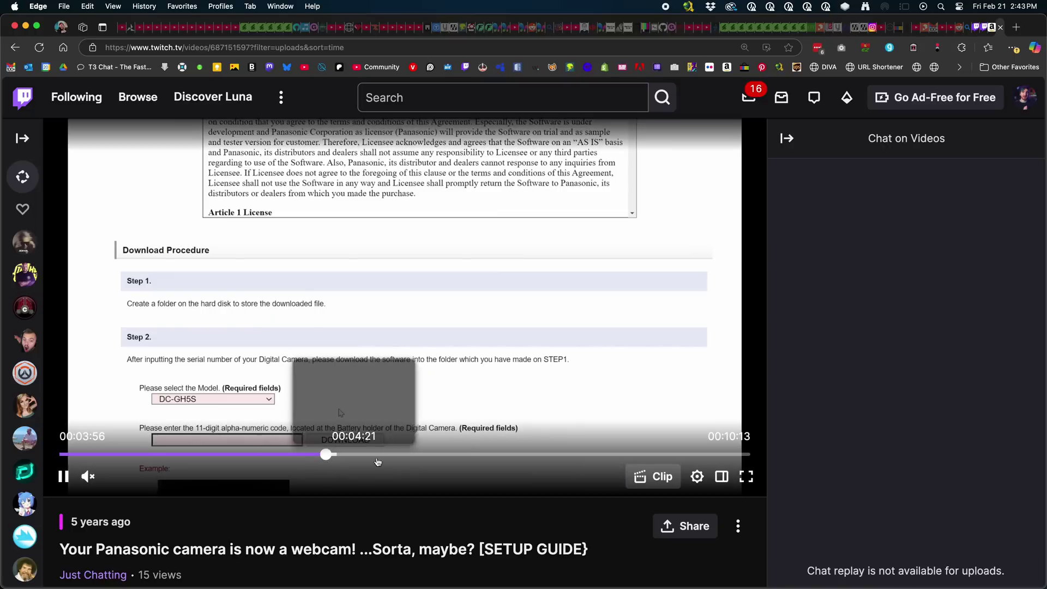
left_click(418, 462)
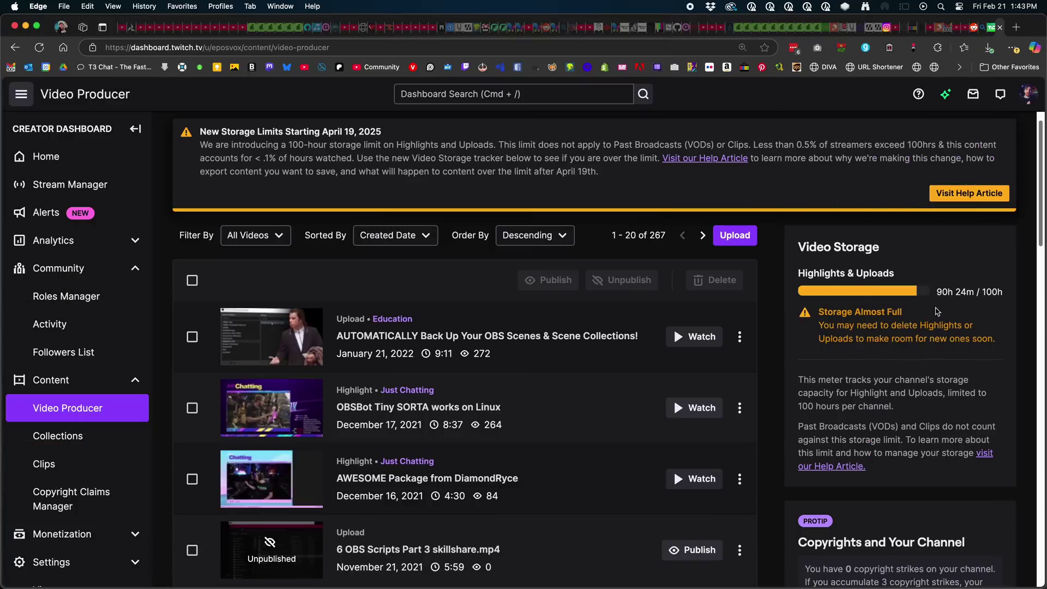
scroll(794, 331, "down", 3)
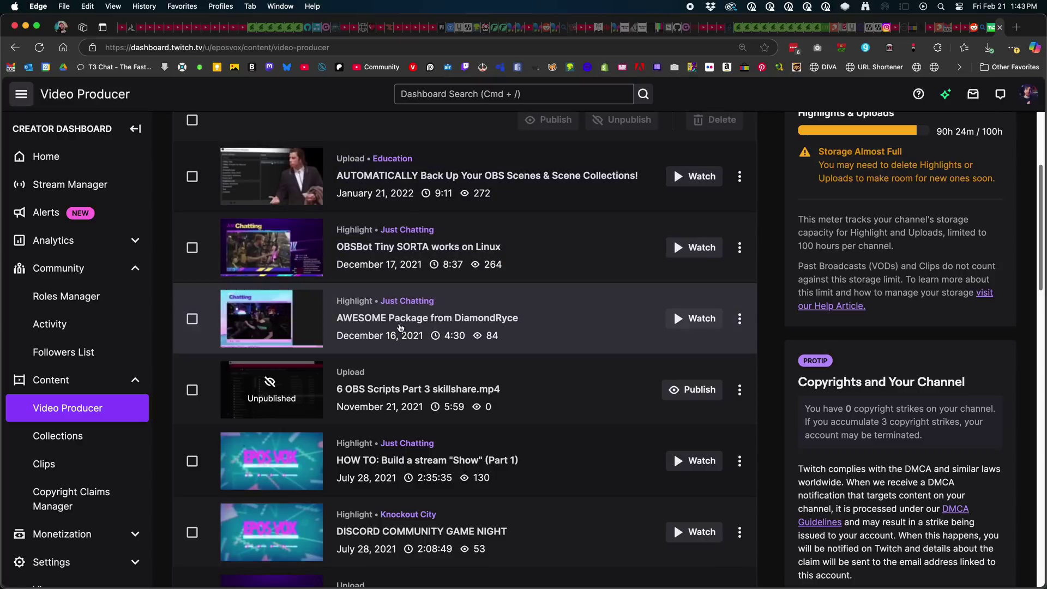
scroll(352, 333, "down", 4)
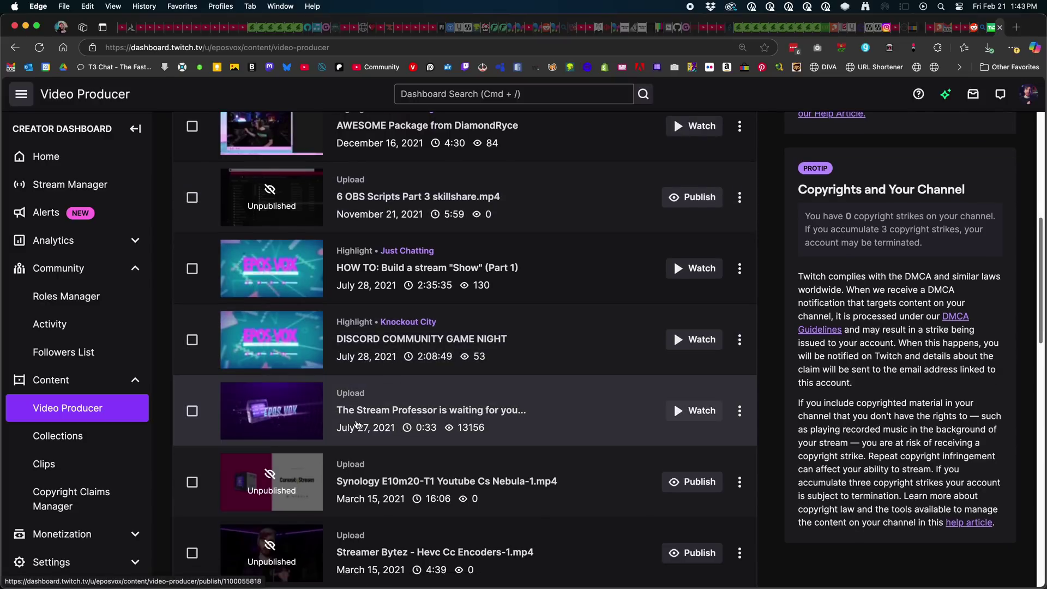
scroll(357, 425, "down", 5)
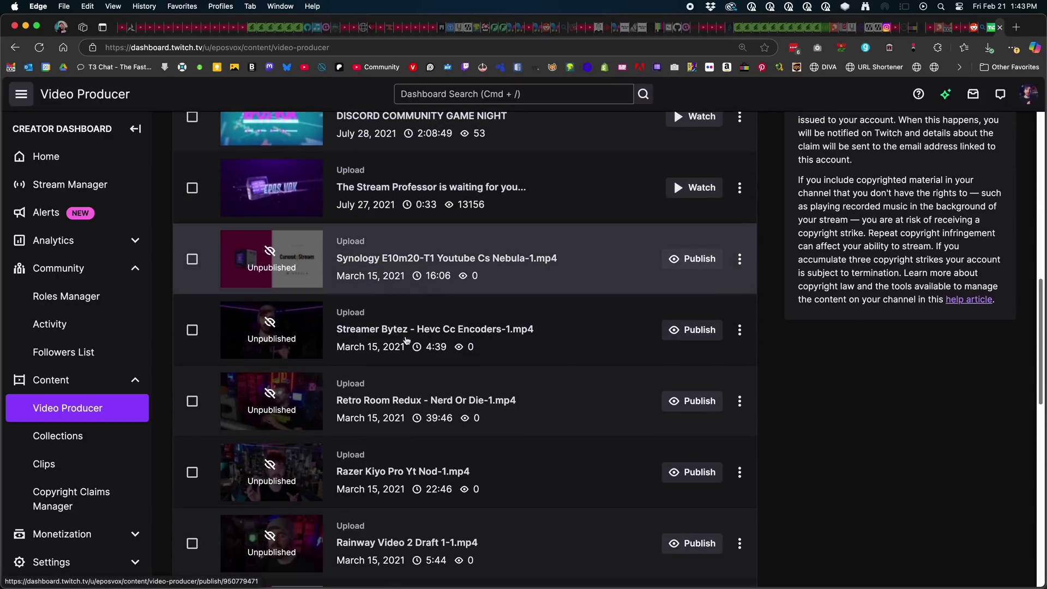
scroll(406, 341, "down", 3)
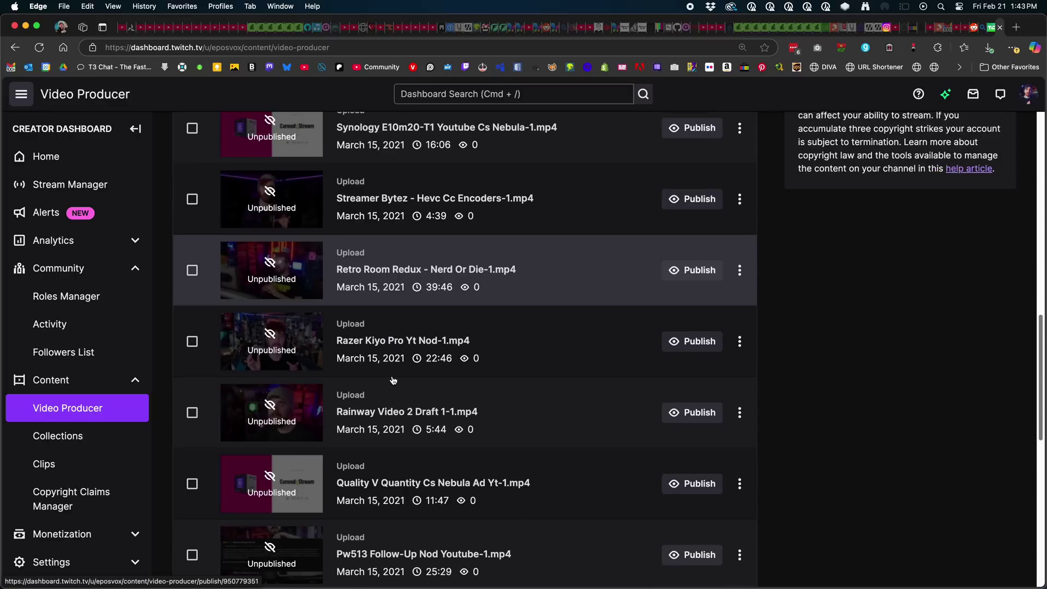
scroll(393, 380, "down", 11)
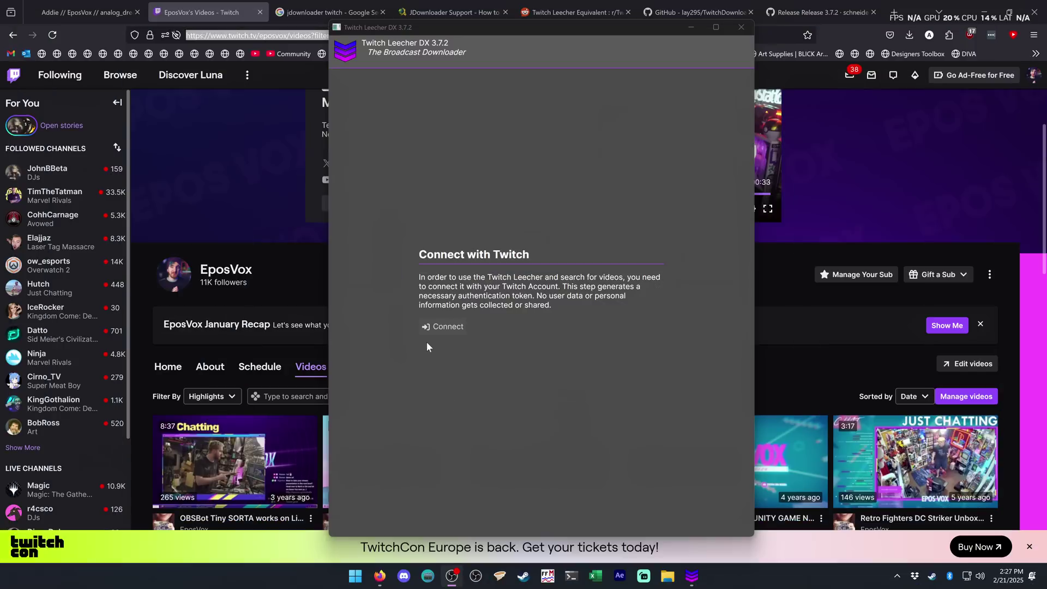
Connect Twitch Leecher DX to Twitch, authorize leecherdx, and close the leftover redirect page
left_click(427, 329)
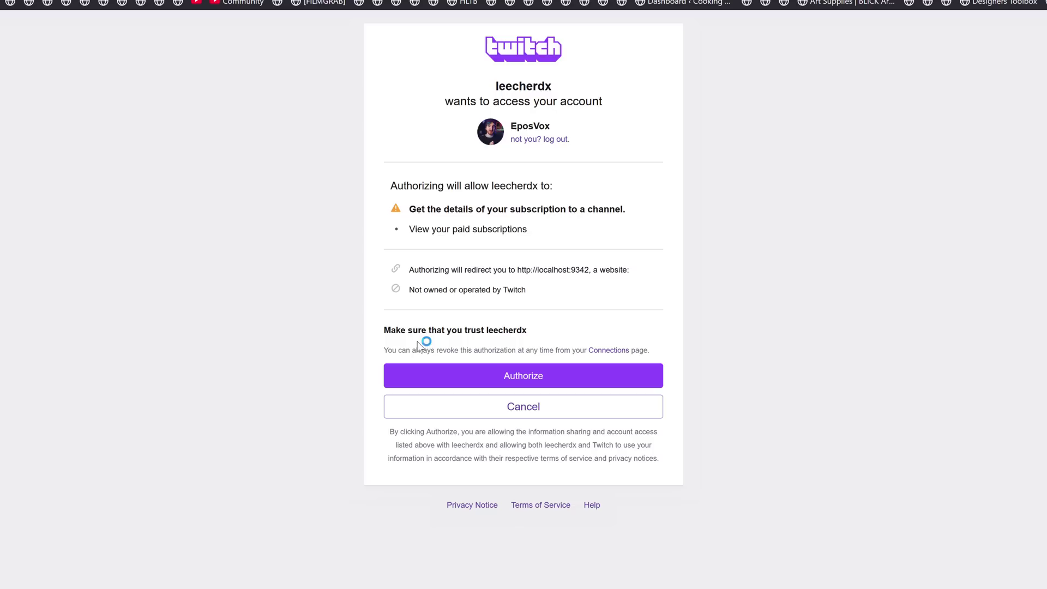
left_click(526, 377)
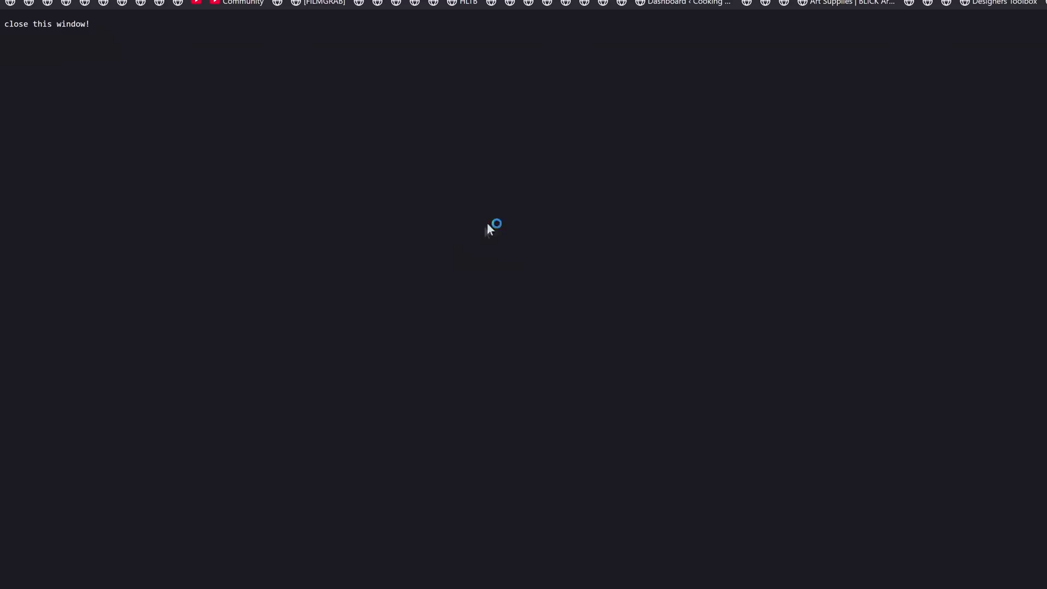
key("ctrl+w")
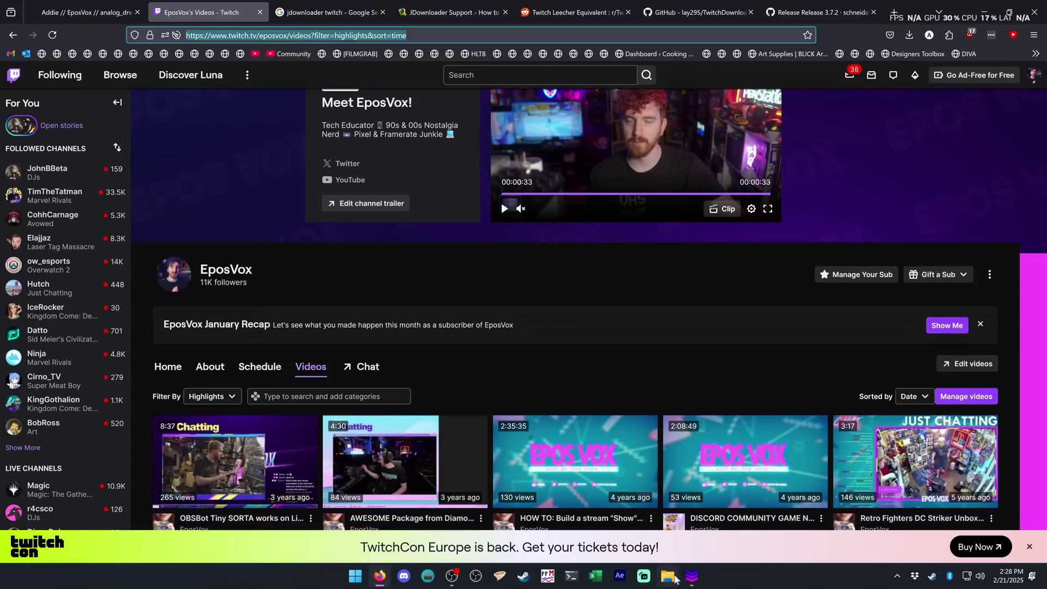
Add eposvox to Leecher DX's favourite channels in Preferences, then bring up the channel search
left_click(689, 577)
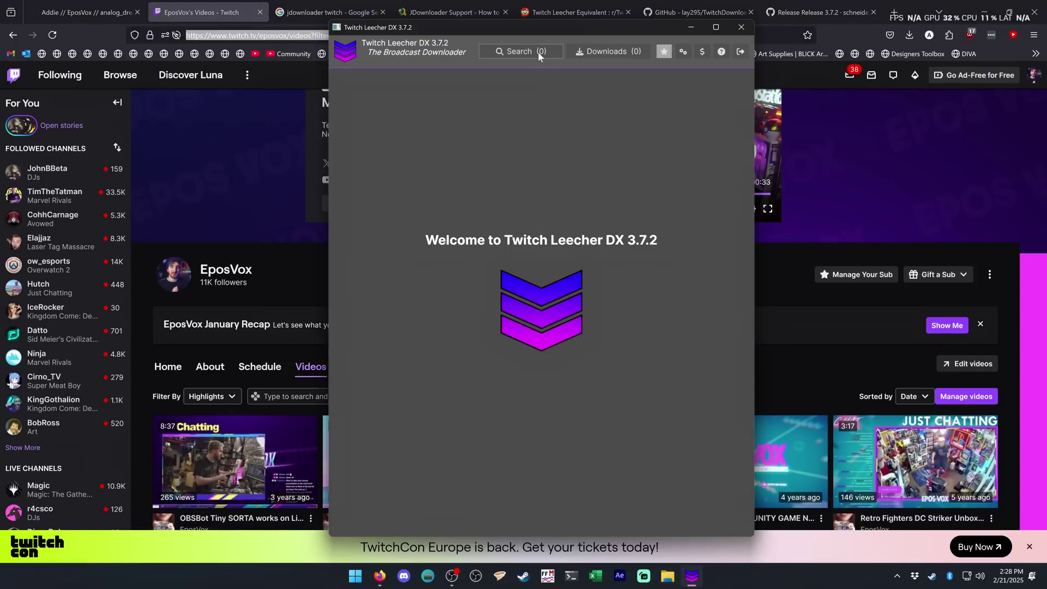
left_click(682, 53)
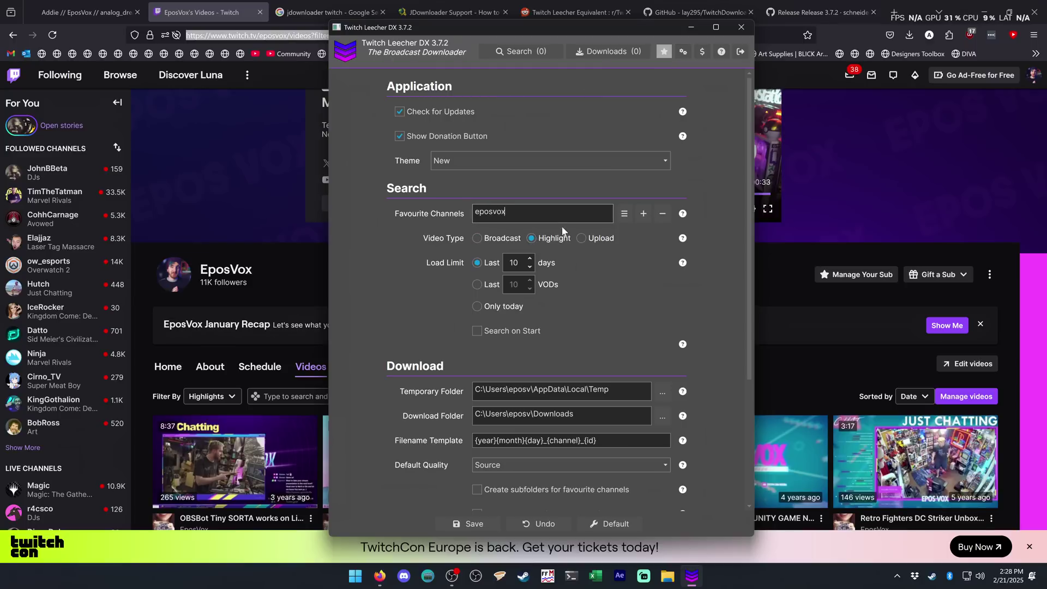
left_click(643, 215)
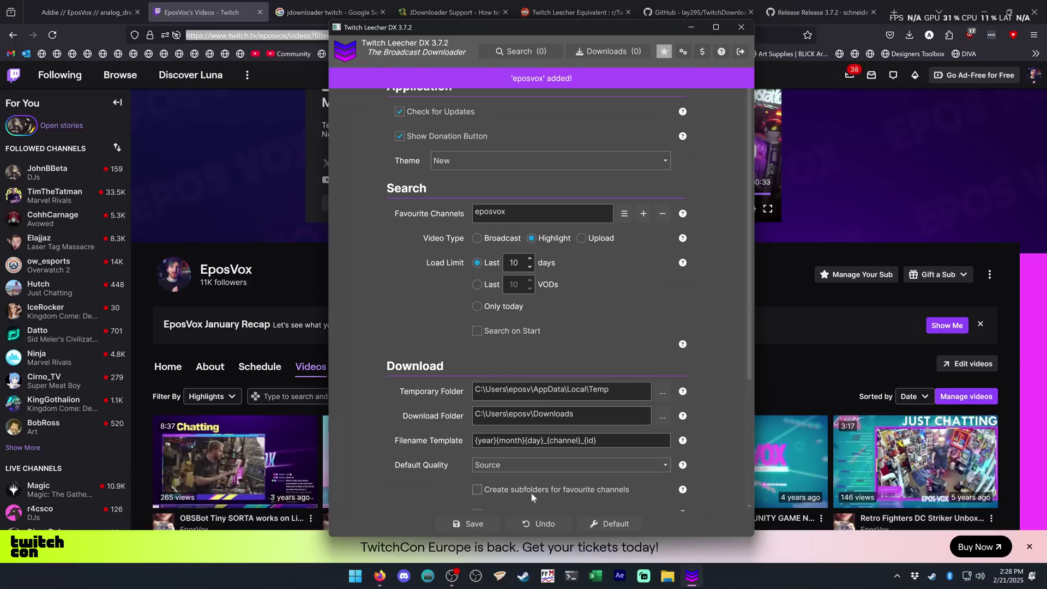
scroll(515, 497, "down", 1)
scroll(463, 511, "down", 1)
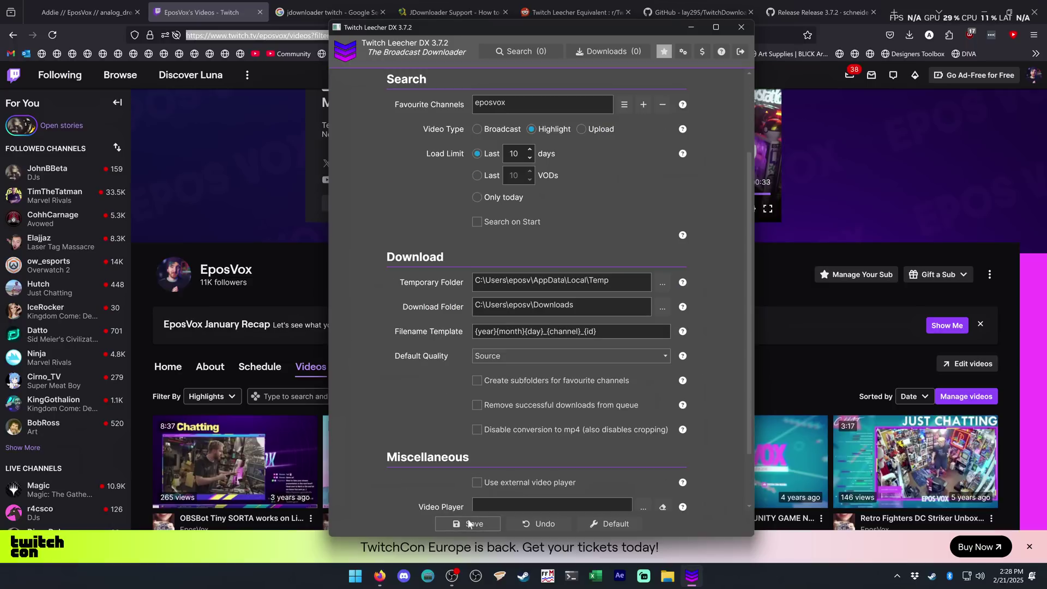
left_click(524, 49)
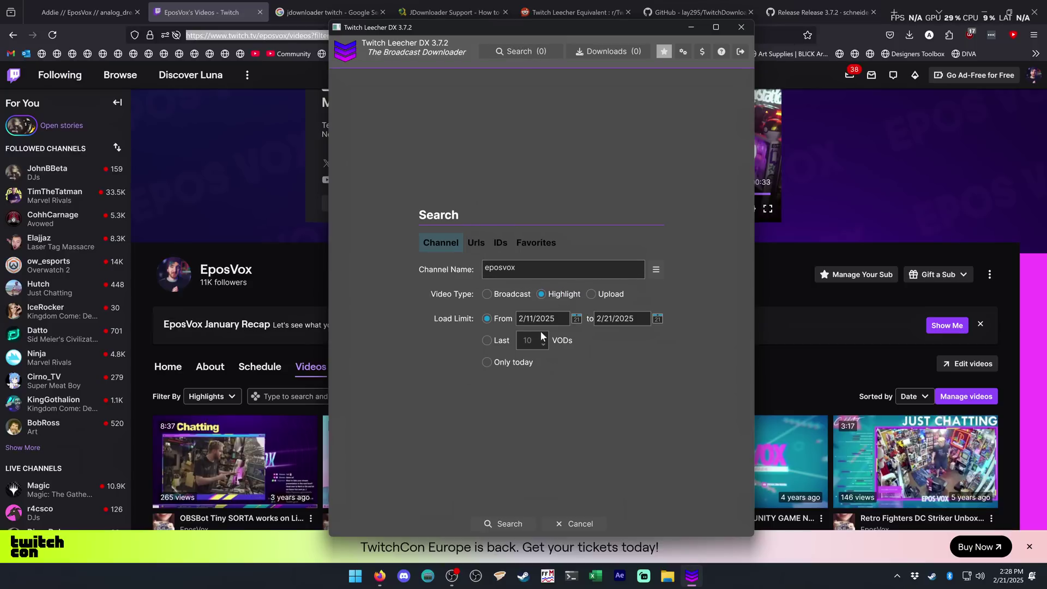
Search eposvox highlights from a chosen start date and queue OBSBot Tiny SORTA and Discord Community Game Night
left_click(576, 319)
left_click(571, 355)
key("Return")
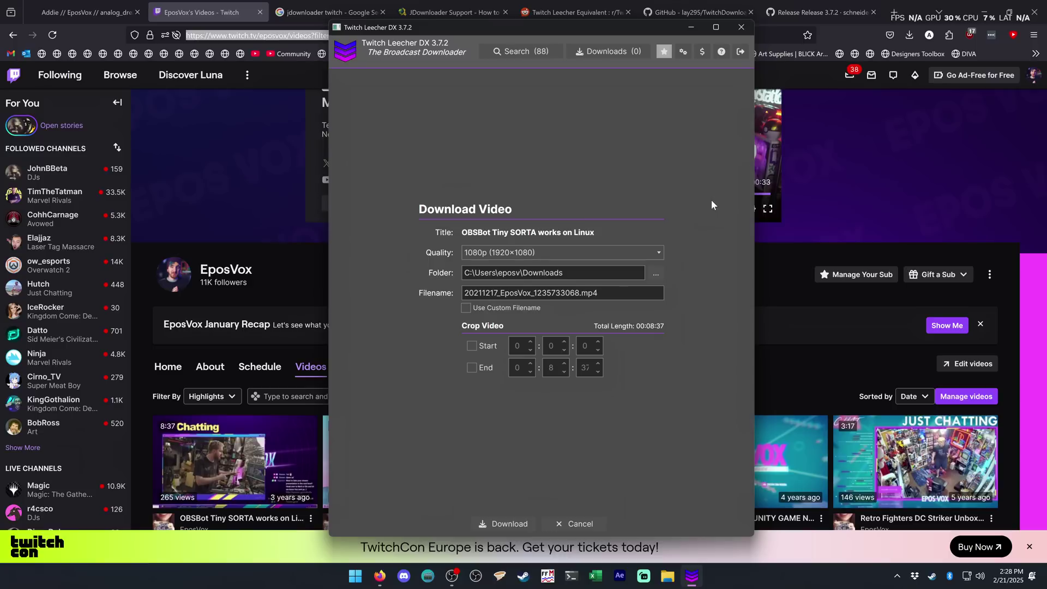
left_click(508, 523)
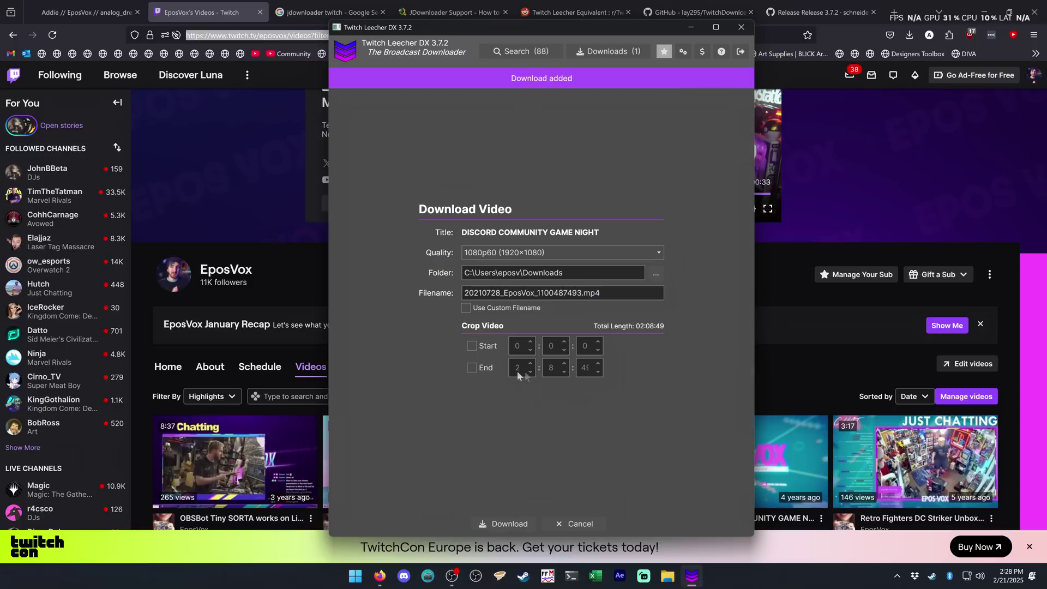
left_click(498, 524)
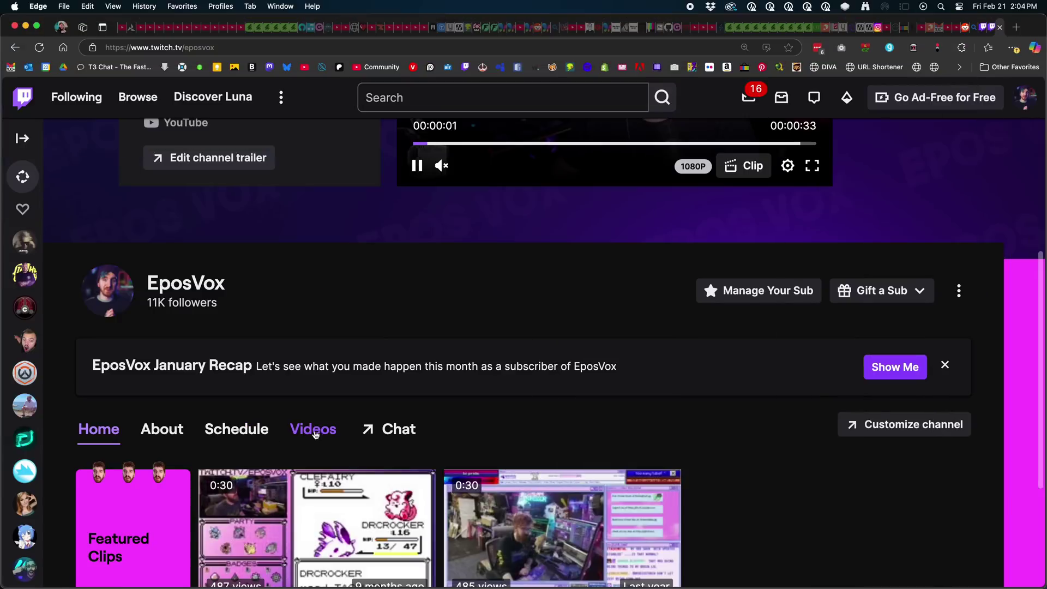
Filter the EposVox Videos tab to show only Highlights
left_click(321, 427)
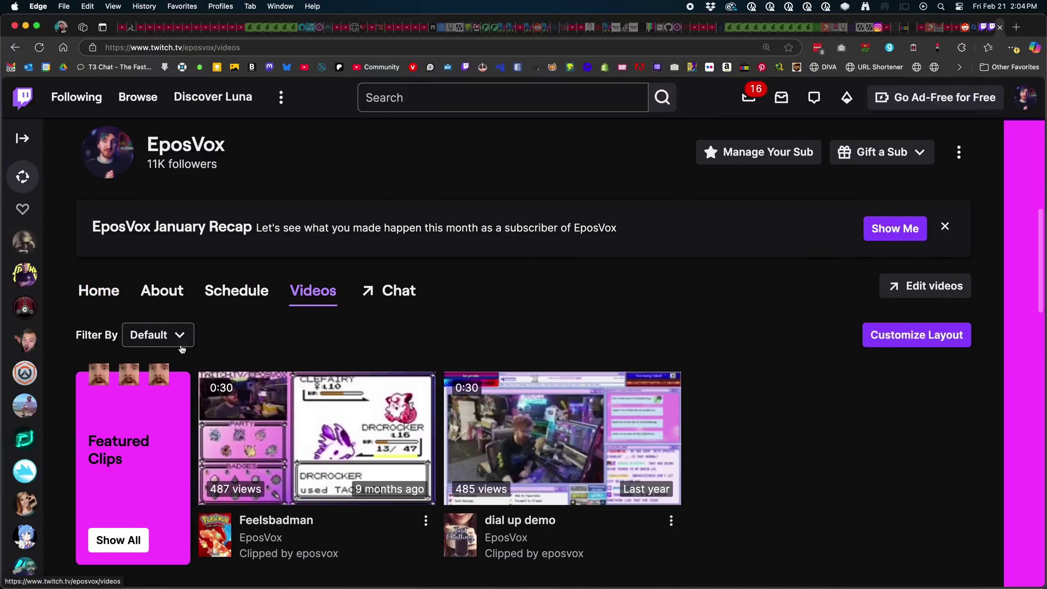
left_click(157, 335)
left_click(183, 425)
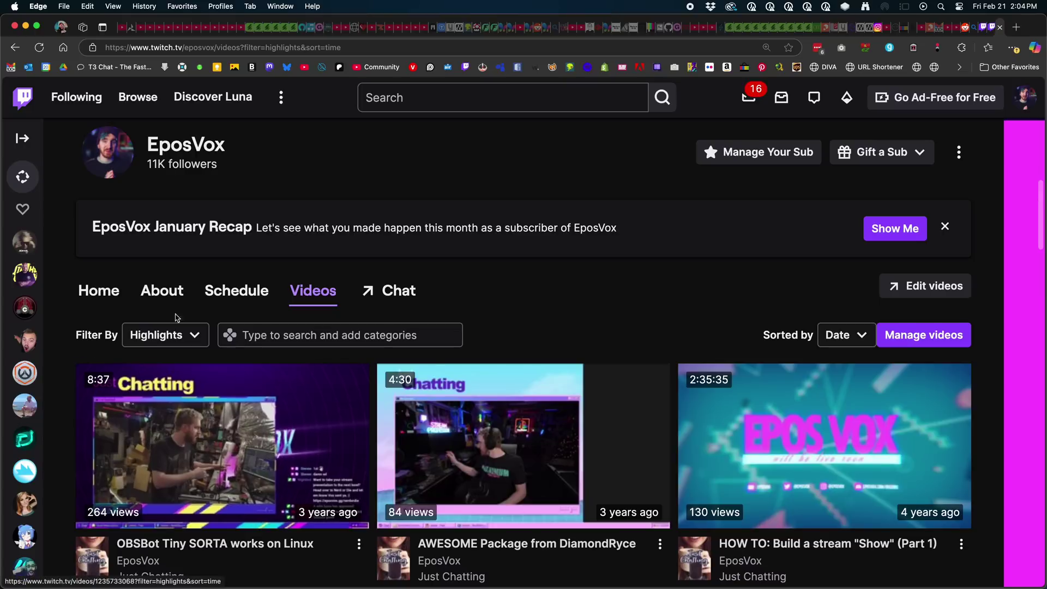
Copy the highlights page's web address from the address bar
left_click(294, 49)
left_click(301, 48)
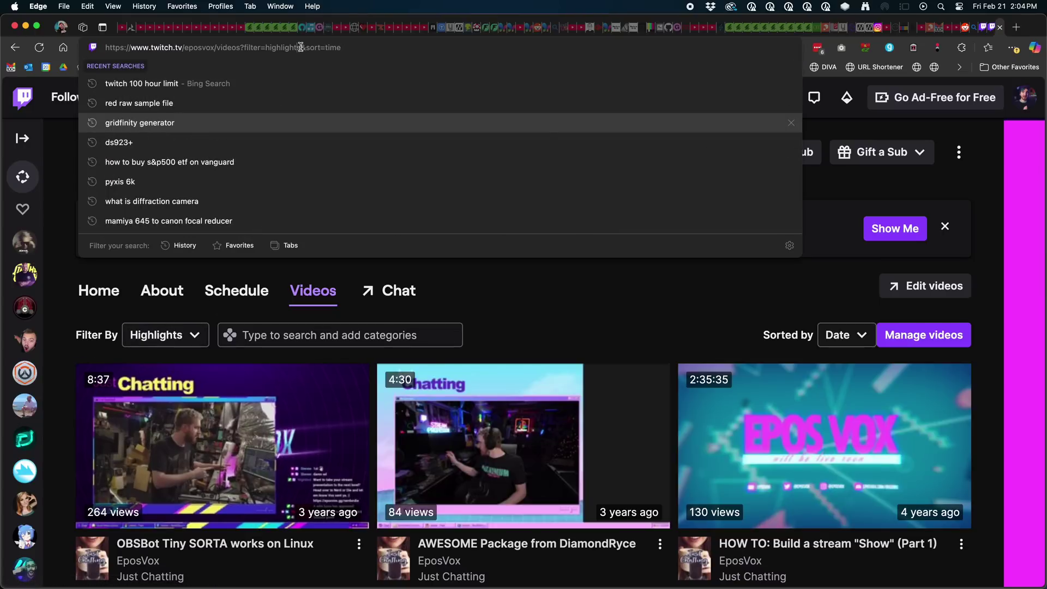
right_click(243, 49)
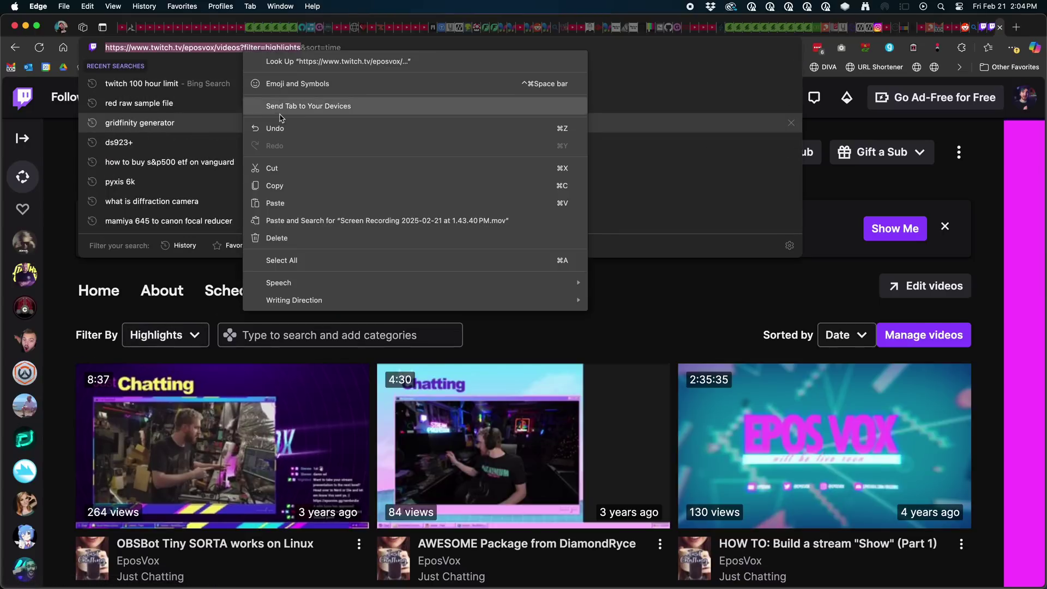
left_click(279, 183)
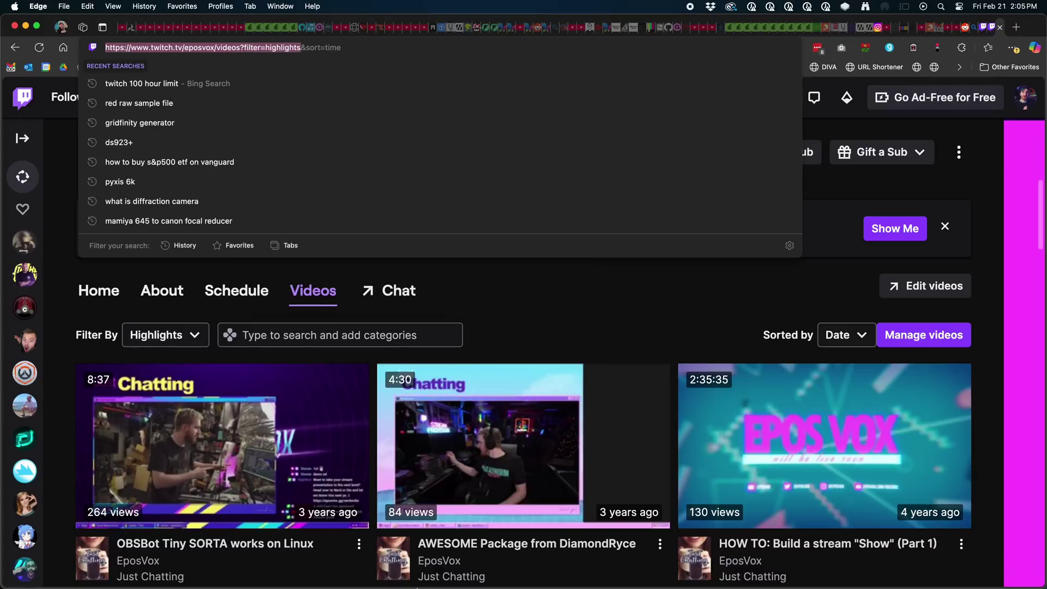
left_click(894, 552)
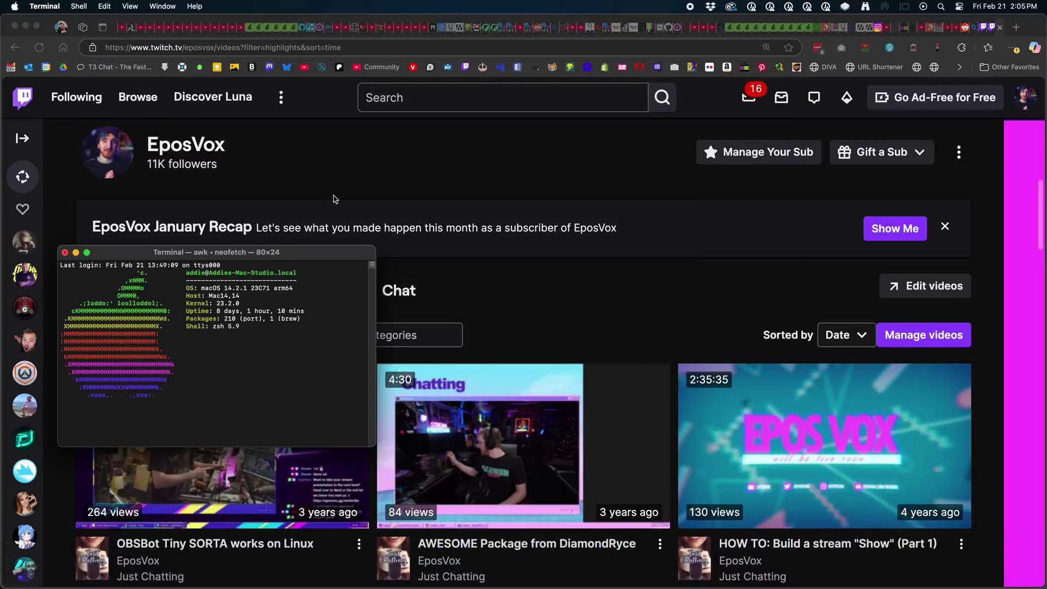
Create a Twitch folder inside Movies and move into it
left_click_drag(306, 257, 584, 173)
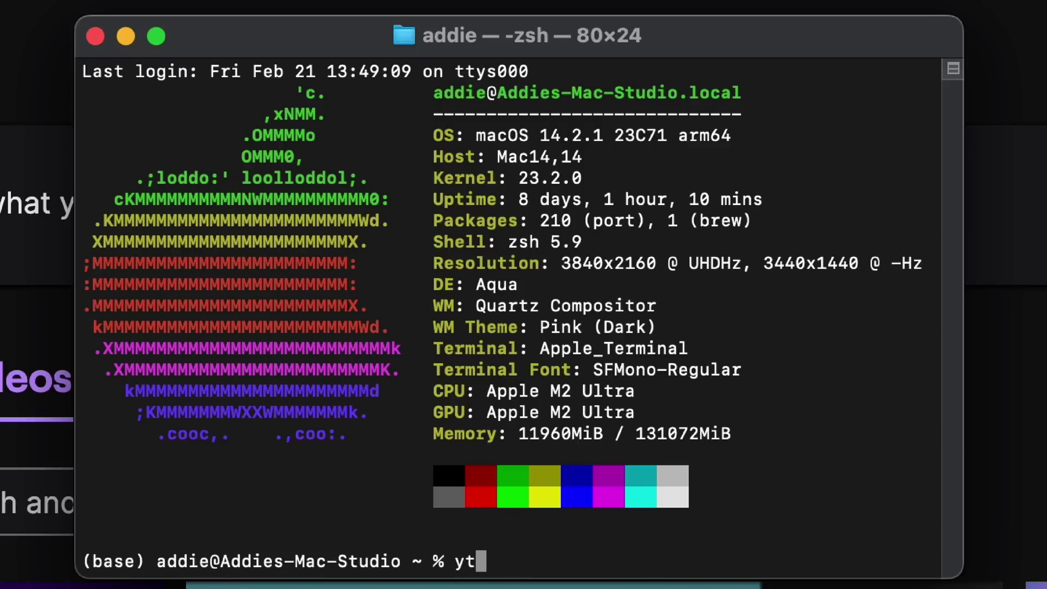
key("Return")
type("ls")
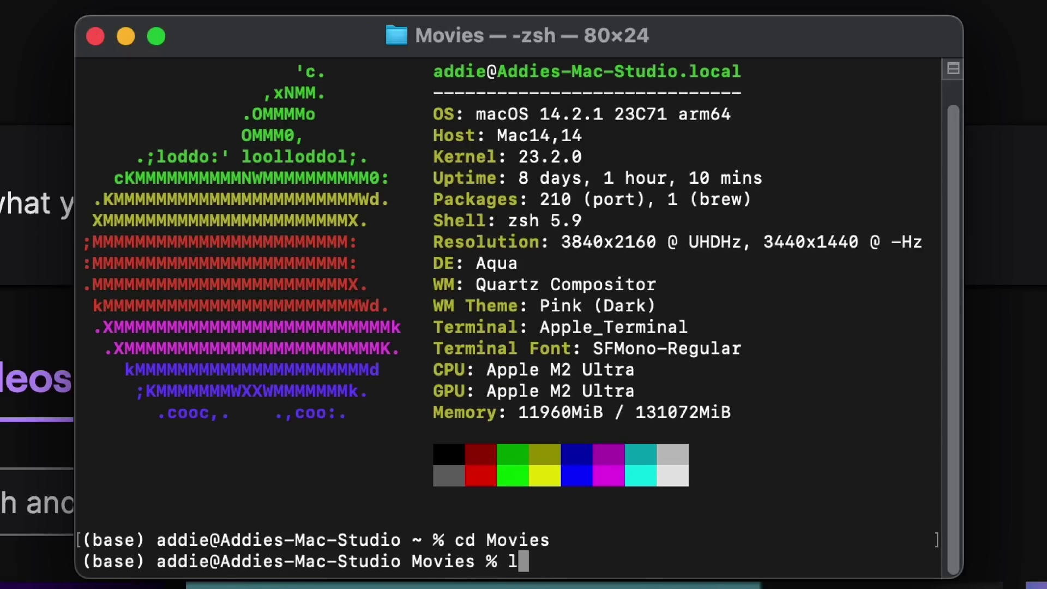
key("Return")
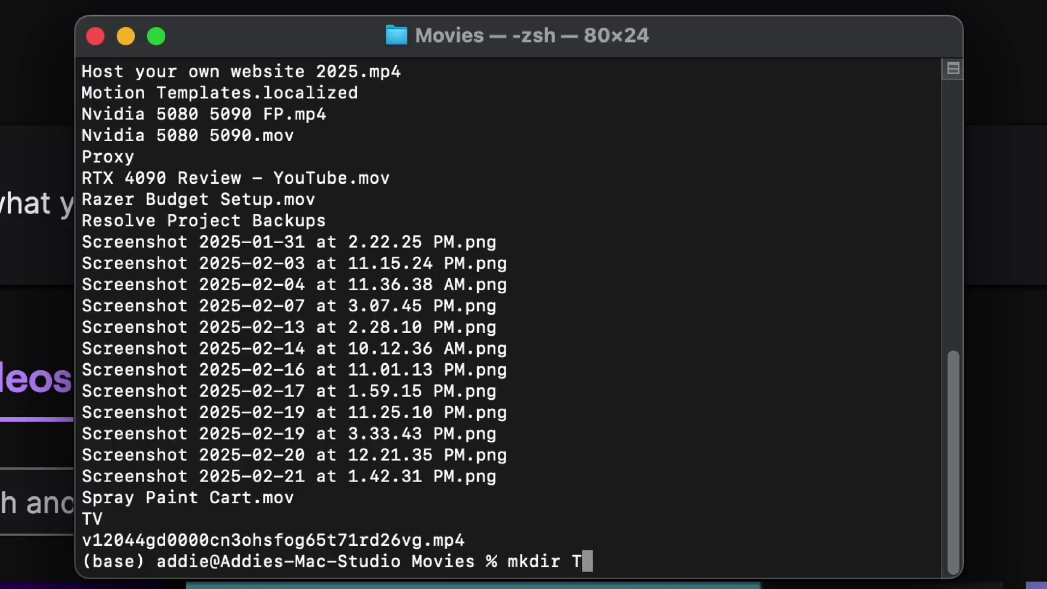
key("Return")
type("ls")
key("Return")
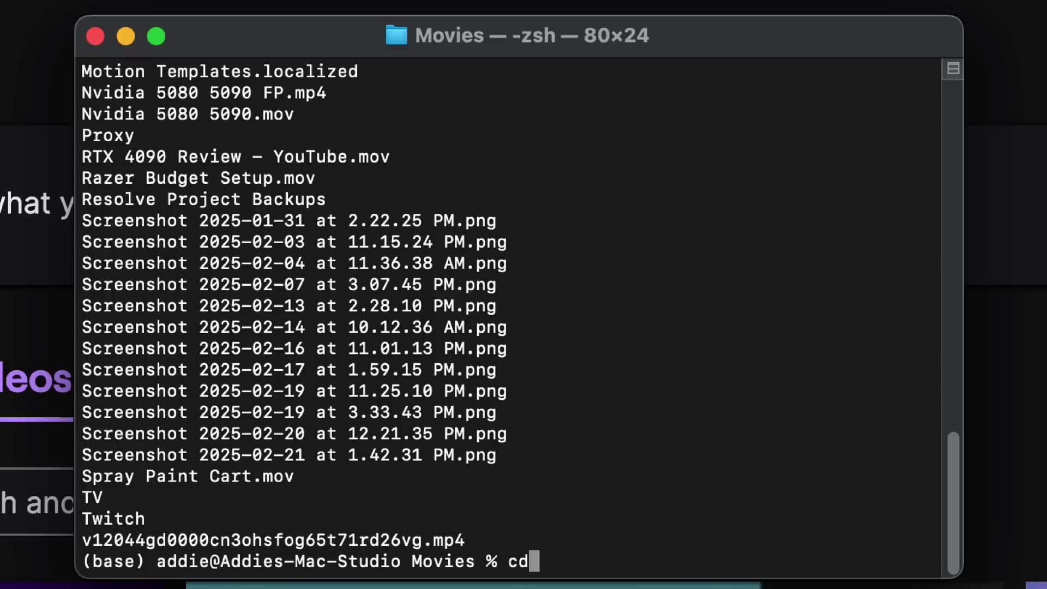
type("cd Twitch")
key("Return")
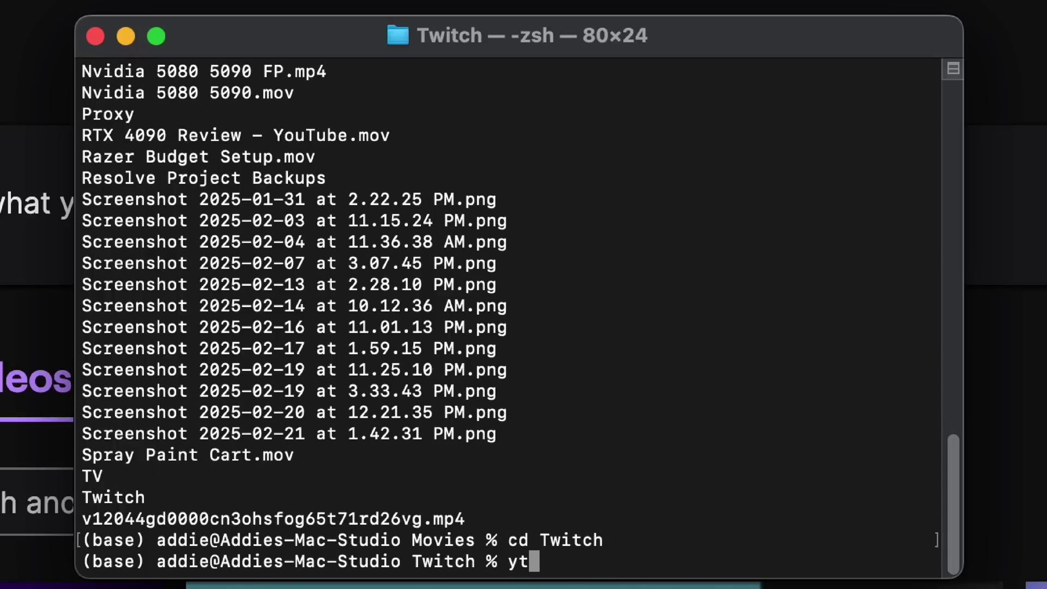
Run yt-dlp on the pasted highlights URL in quotes to download the highlights
type("yt-dlp \"")
key("super+v")
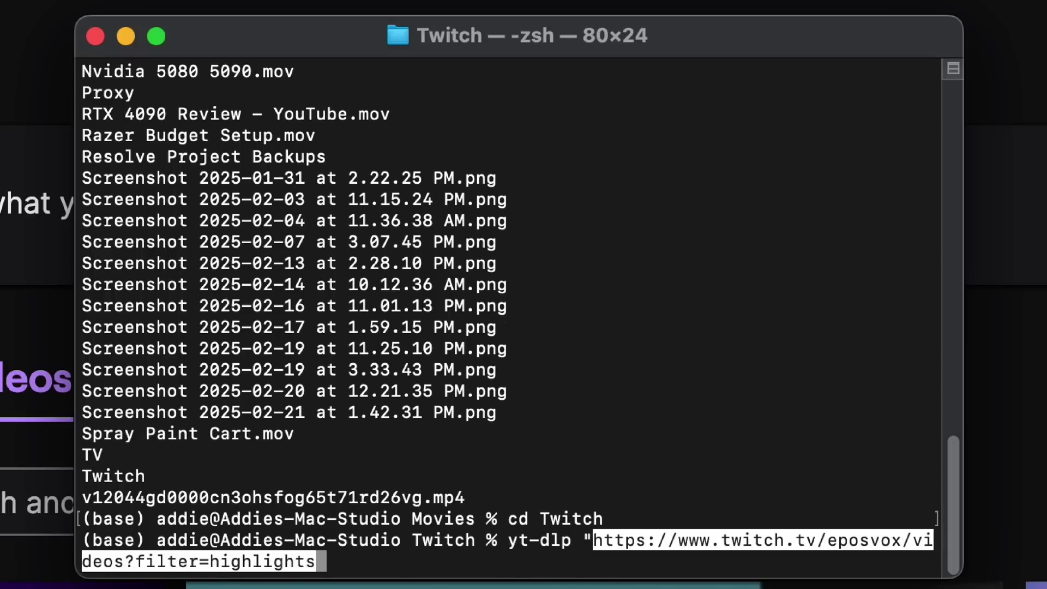
type("\"")
key("Return")
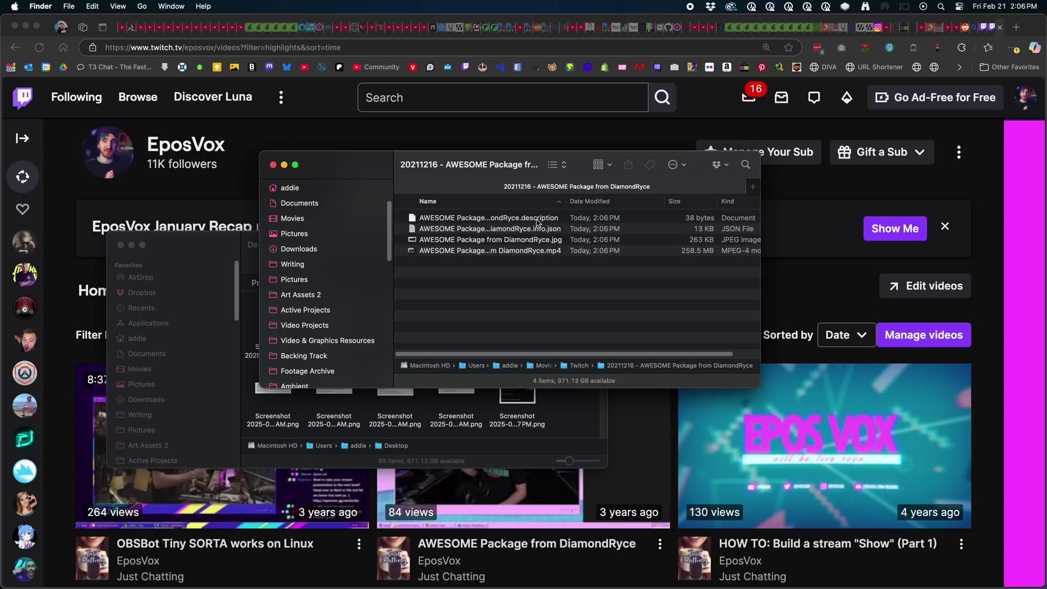
Play AWESOME Package from DiamondRyce.mp4 from the Twitch download folder in QuickTime
double_click(517, 251)
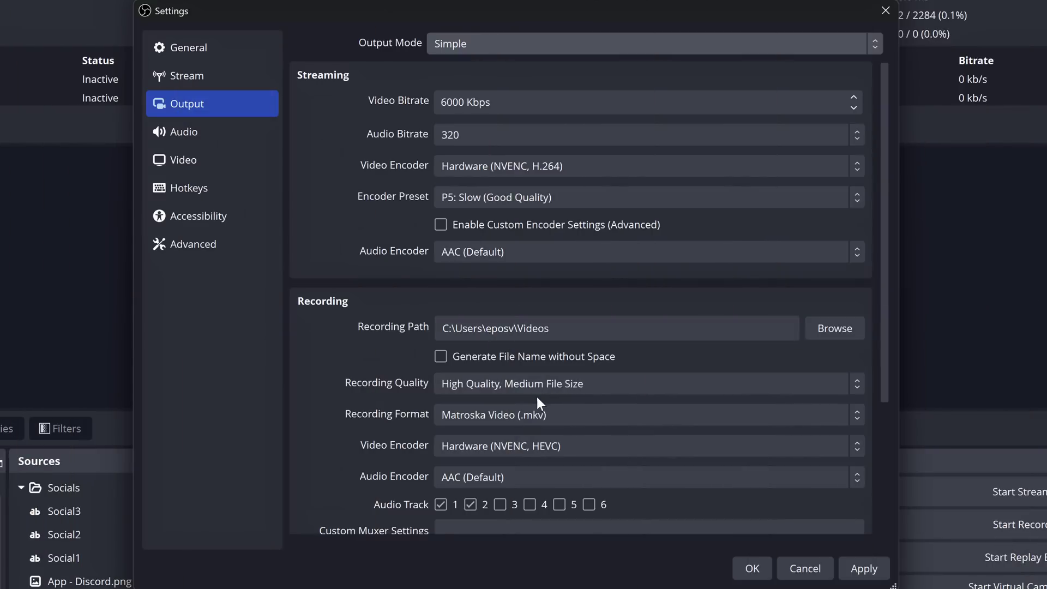
Set Recording Quality to Same as stream and switch Output Mode to Advanced
left_click(530, 384)
left_click(530, 401)
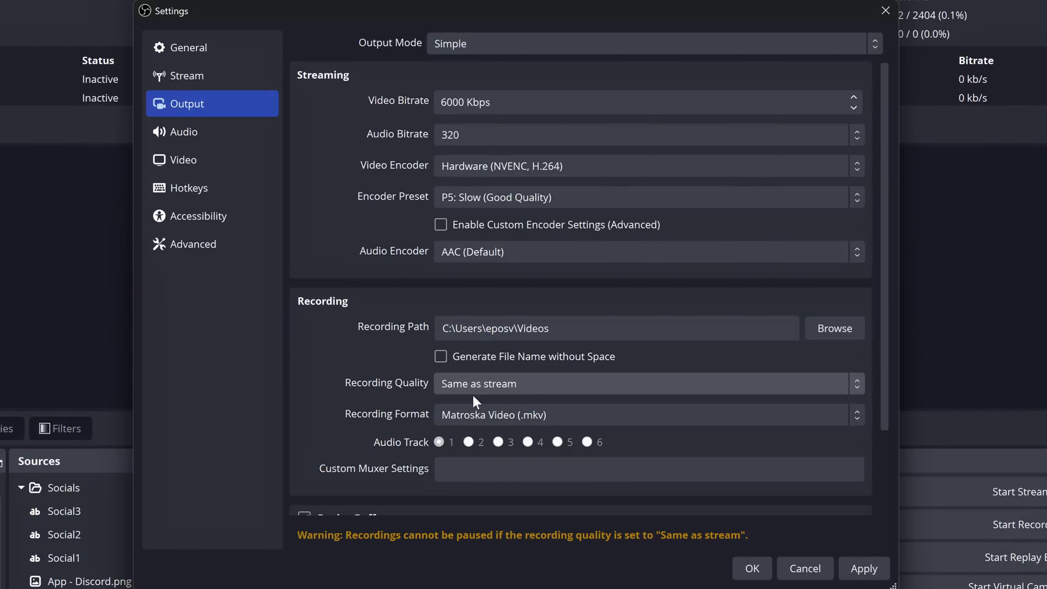
left_click(467, 40)
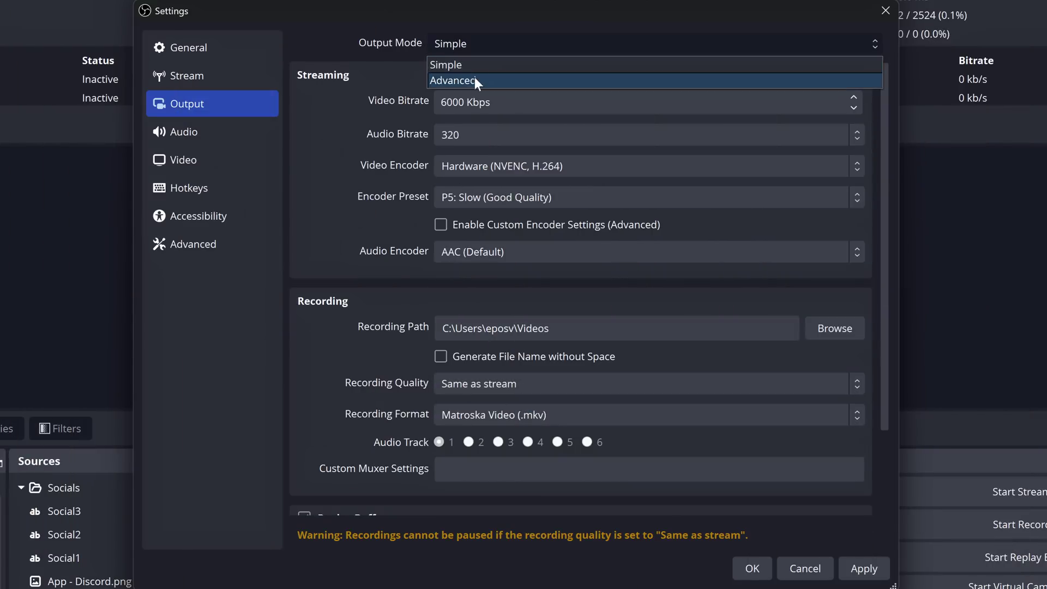
left_click(473, 78)
Review the Advanced Recording tab's video encoder choices, leaving the encoder unchanged
left_click(395, 78)
left_click(499, 251)
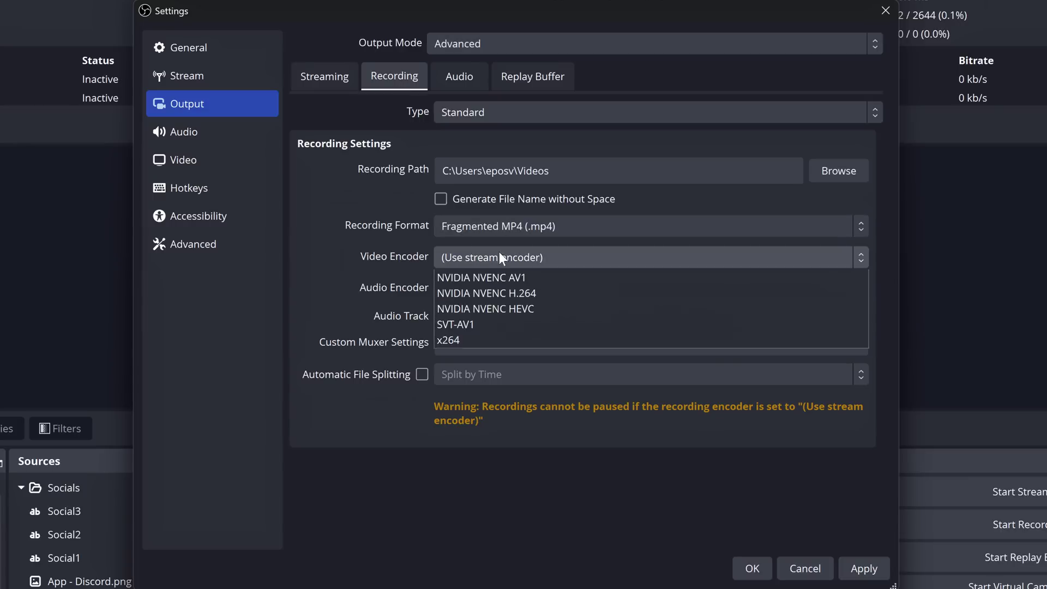
left_click(509, 256)
left_click(509, 256)
left_click(512, 250)
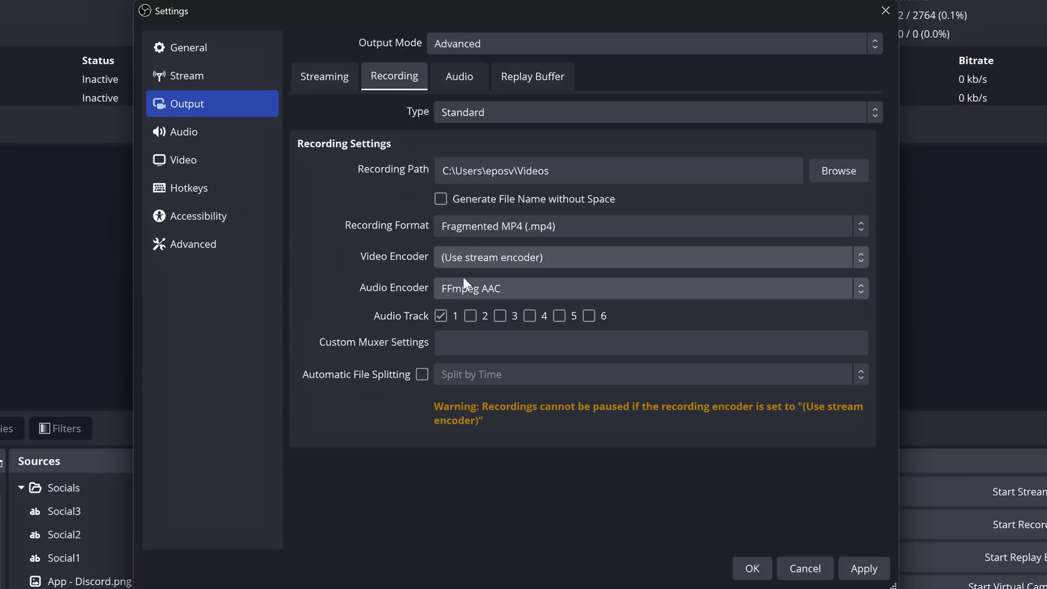